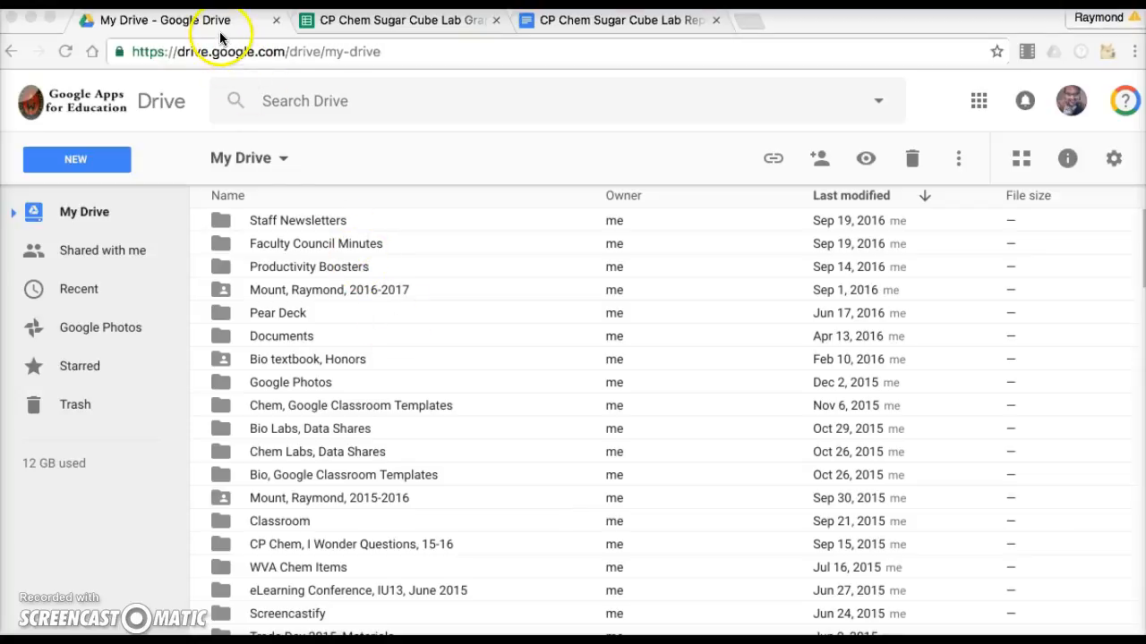
click(87, 168)
click(79, 159)
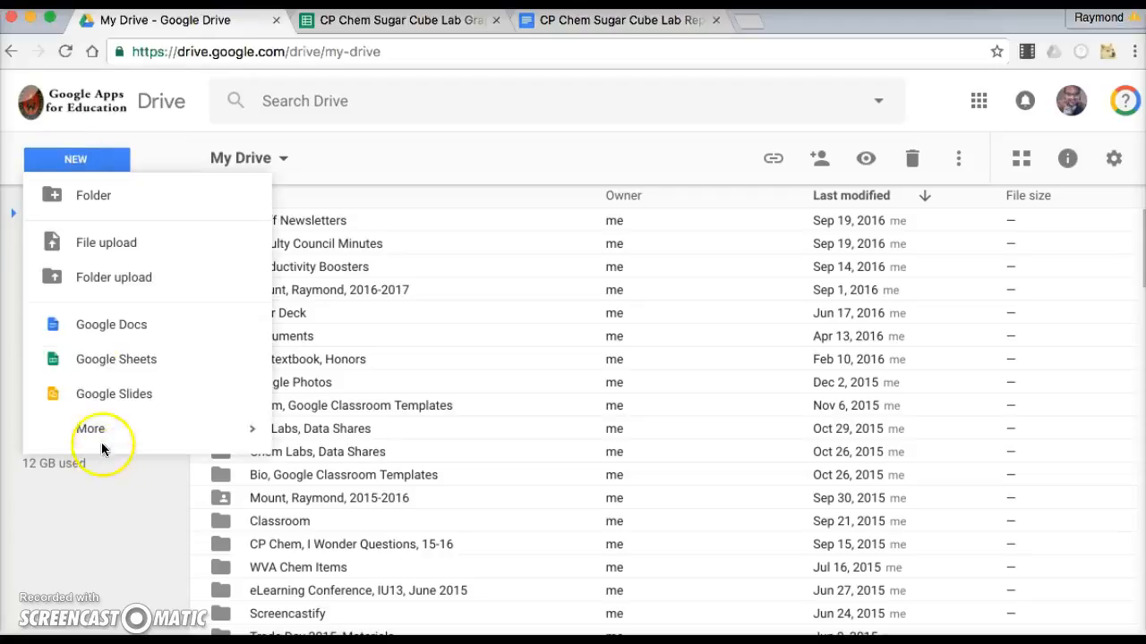
click(161, 148)
- Switch to the CP Chem Sugar Cube Lab Graph spreadsheet and examine the temperature and dissolving rate data in A1:B4
click(426, 25)
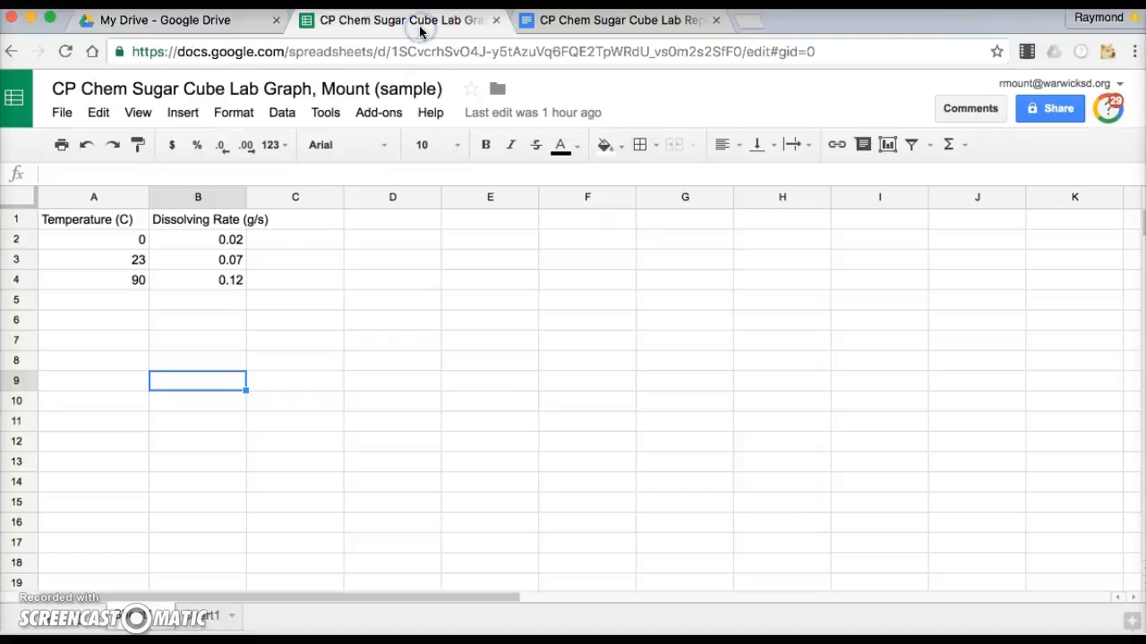
click(123, 239)
drag(97, 221, 190, 284)
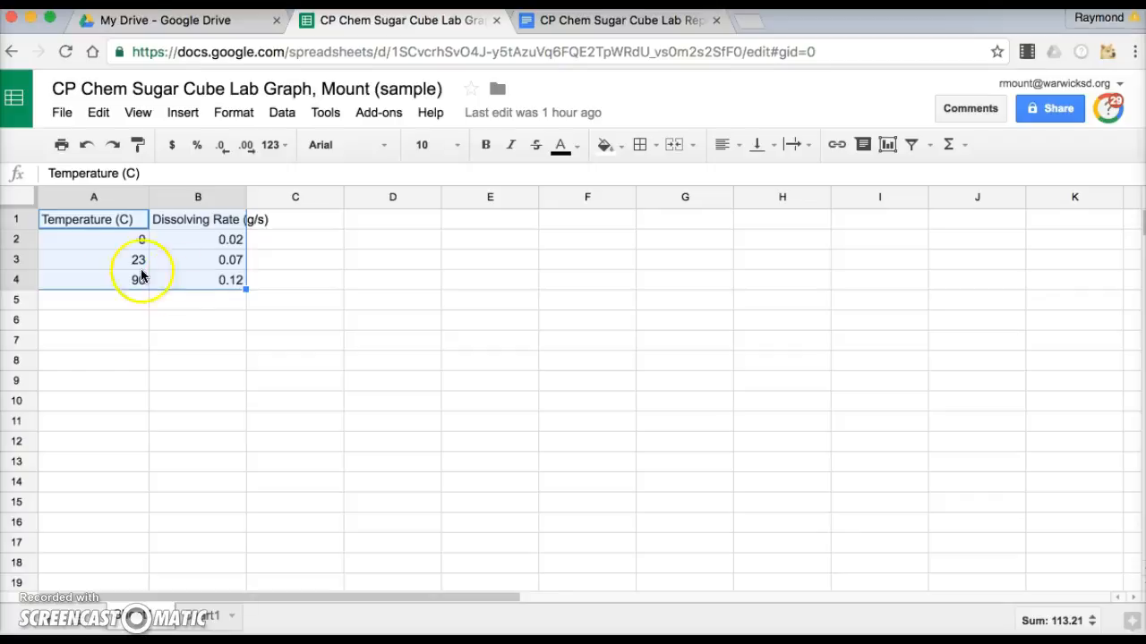
click(114, 253)
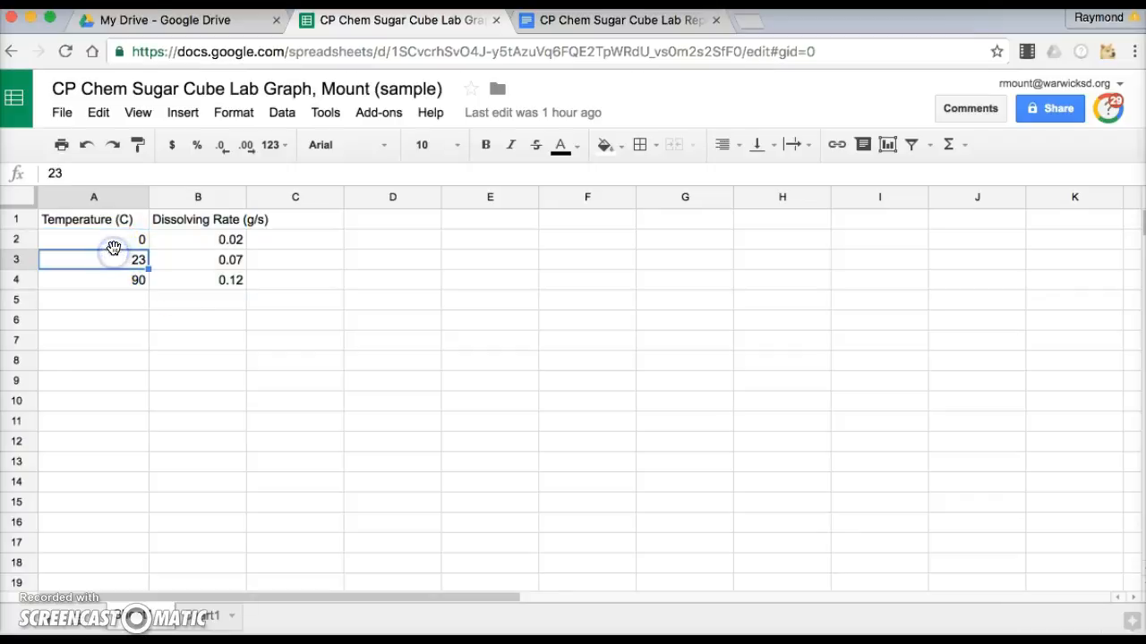
click(112, 245)
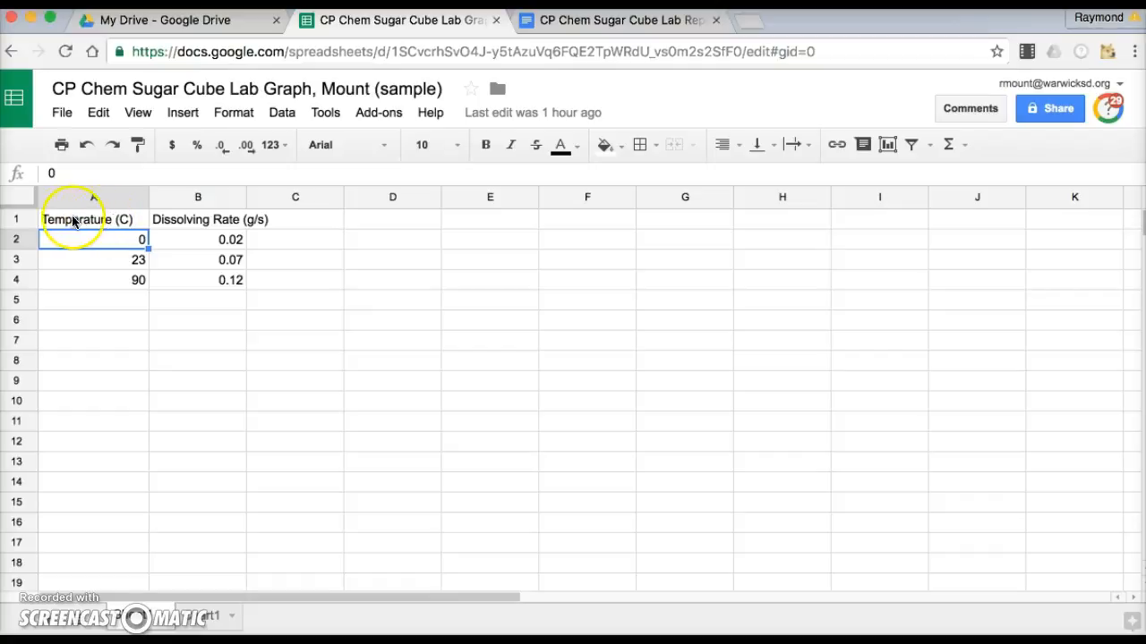
click(135, 262)
click(130, 283)
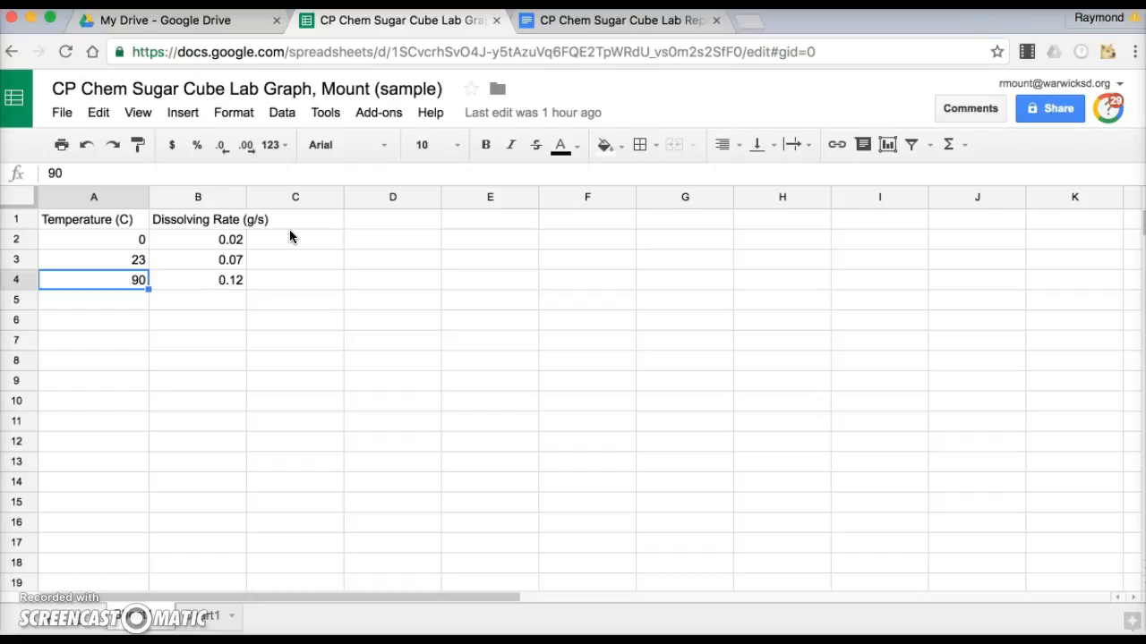
click(210, 229)
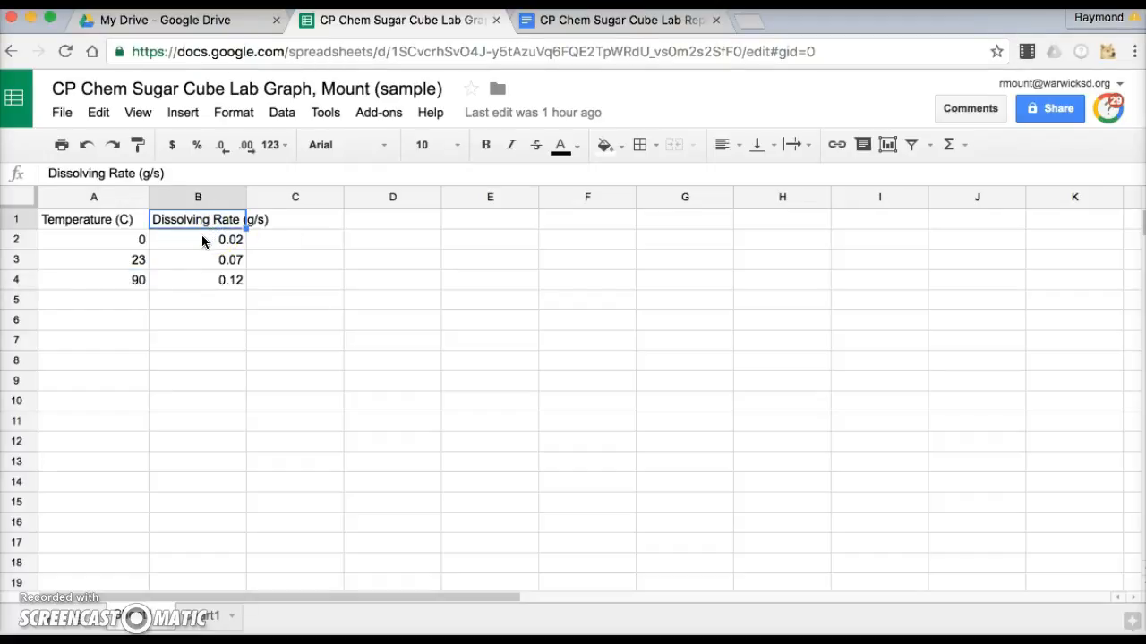
click(202, 240)
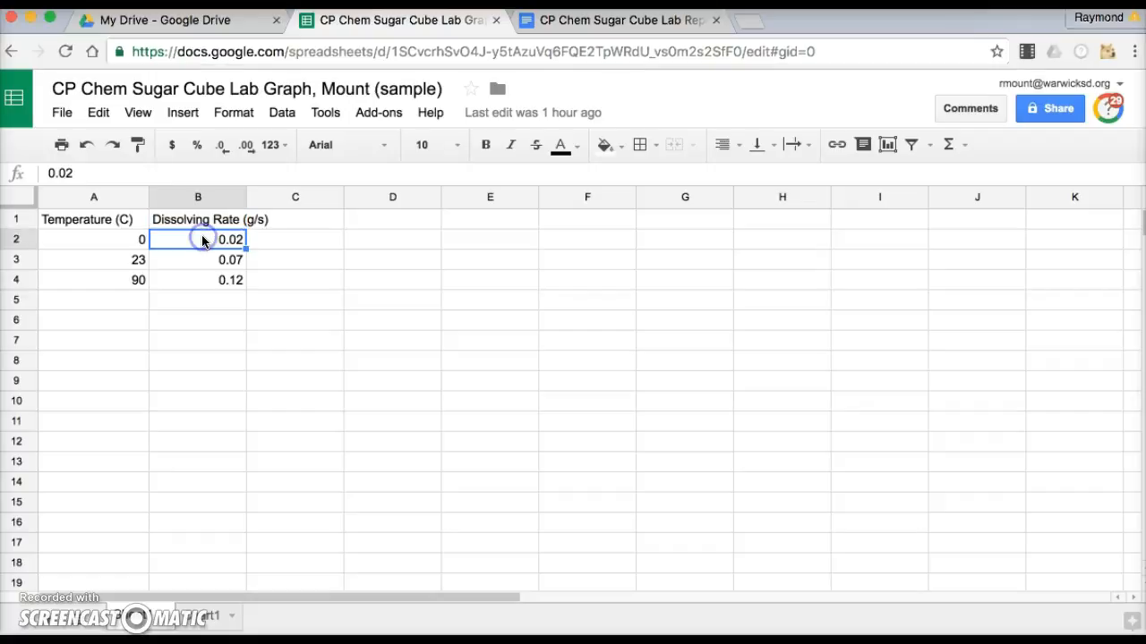
click(196, 258)
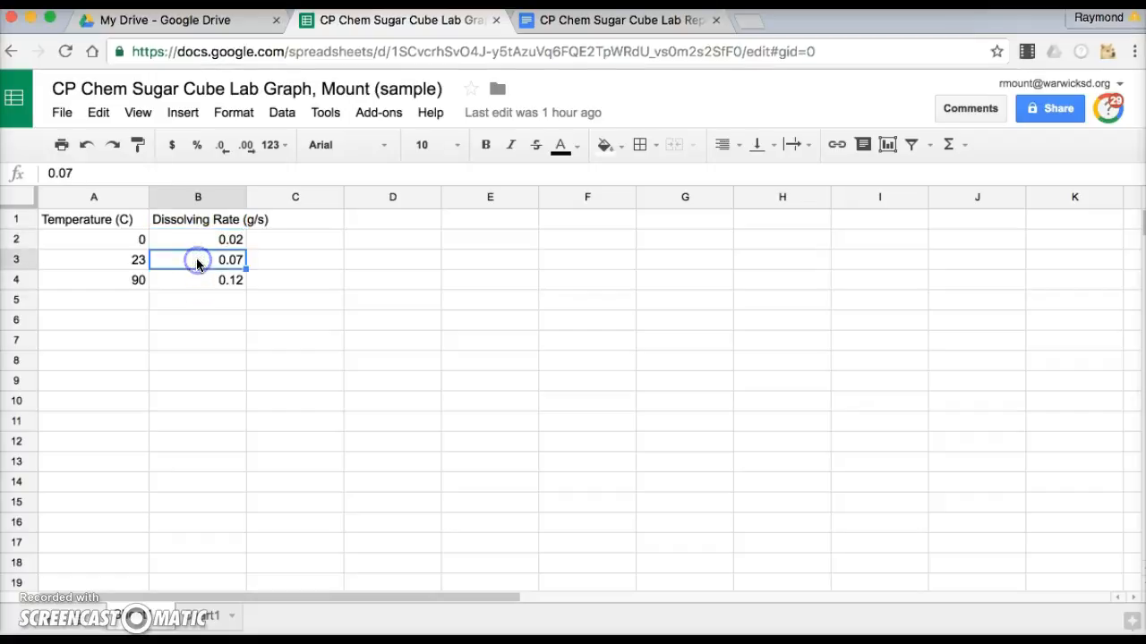
click(193, 280)
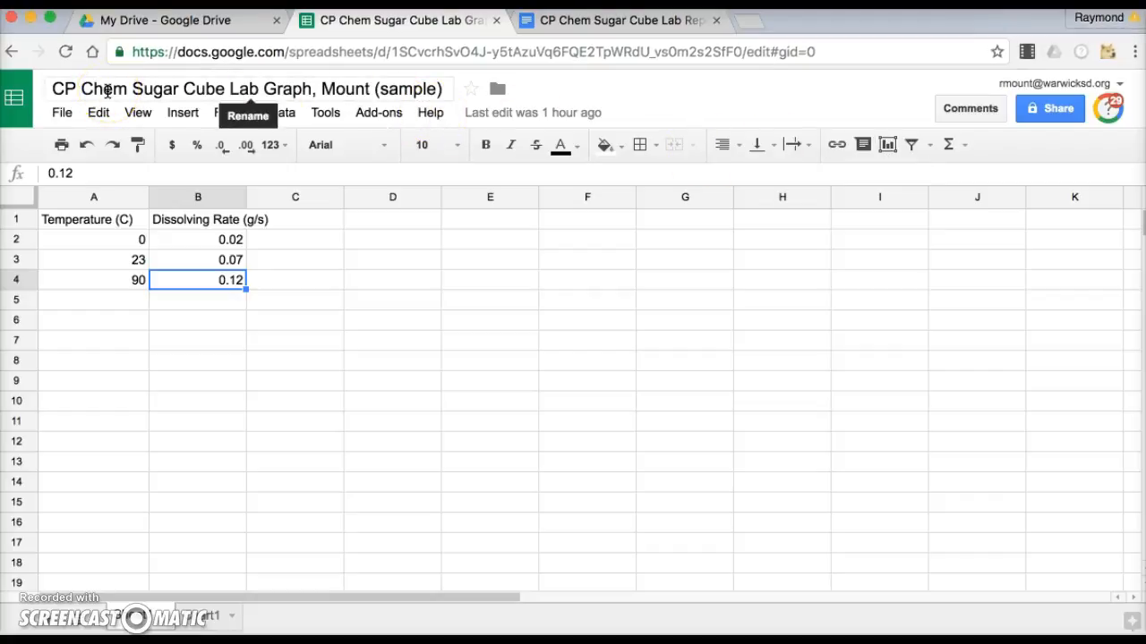
click(331, 90)
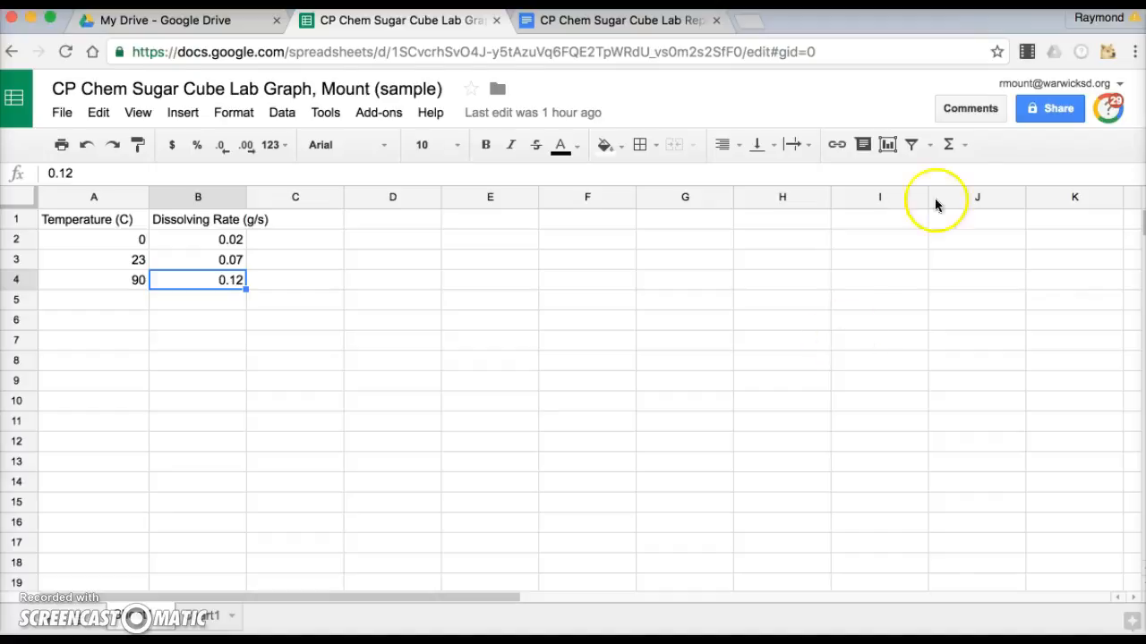
- Insert the recommended scatter chart of dissolving rate versus temperature from the range Sheet1!A1:B4
click(885, 147)
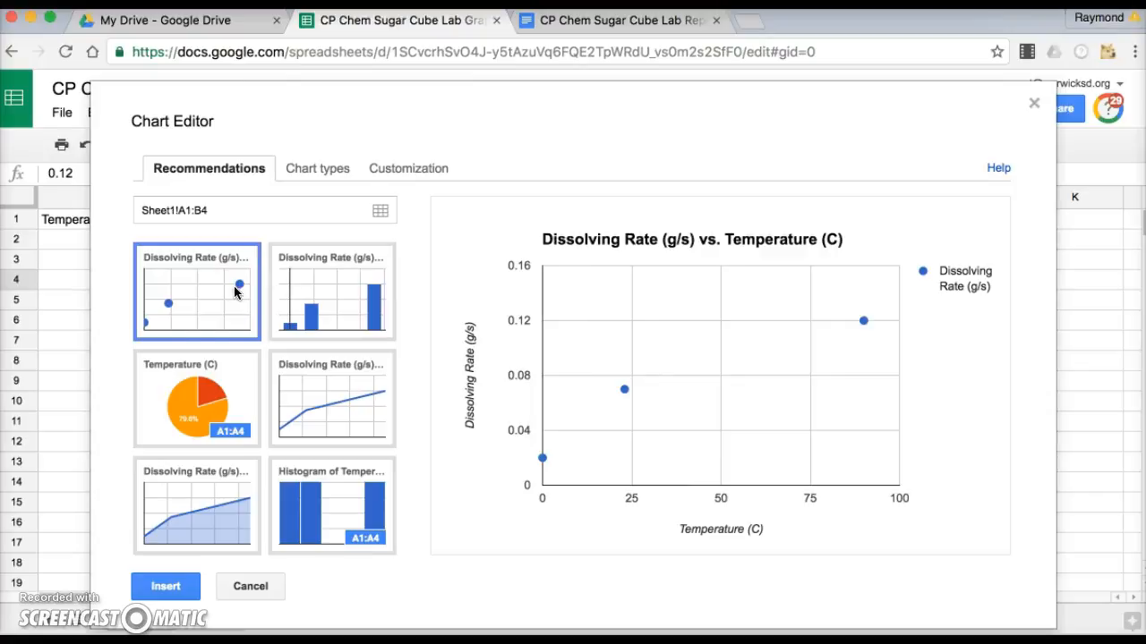
click(163, 586)
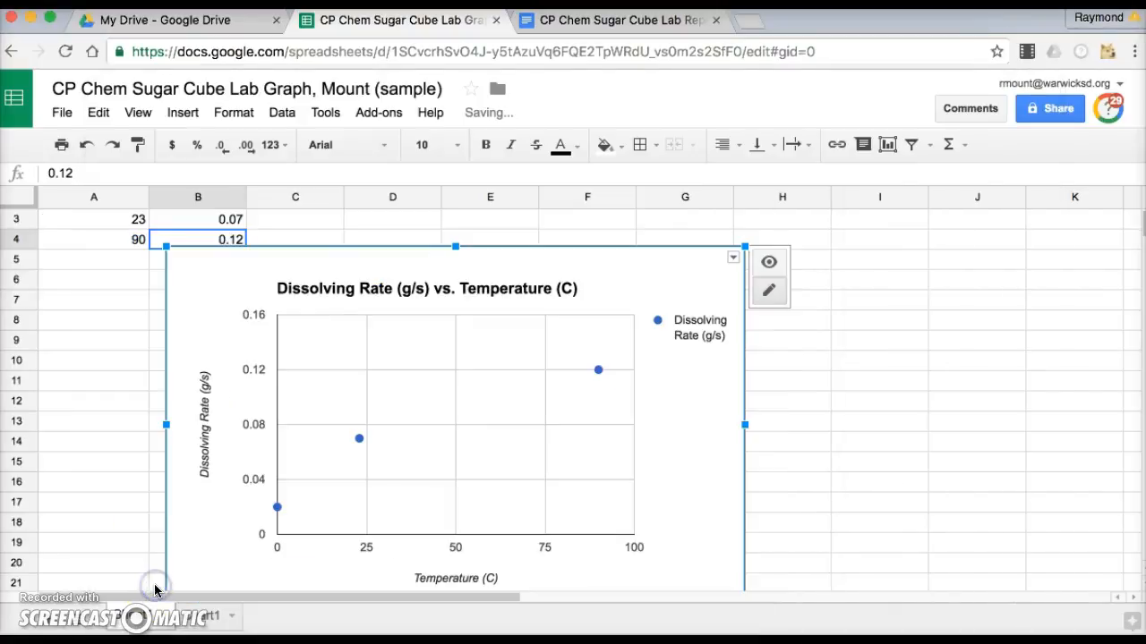
scroll(773, 507, down, 1)
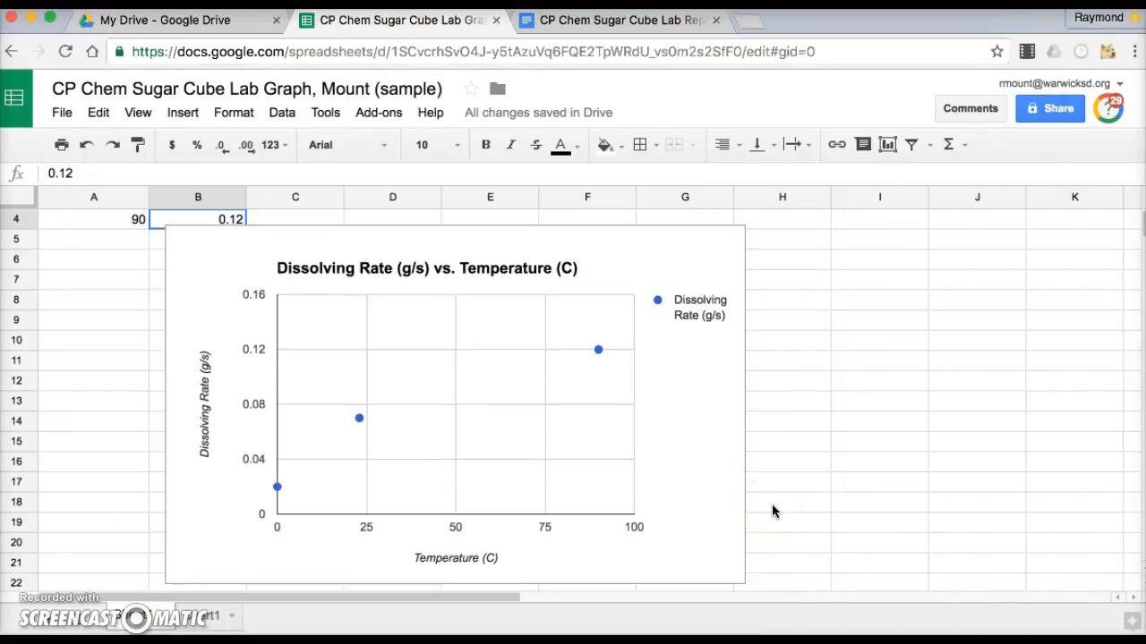
- Move the Dissolving Rate (g/s) vs. Temperature (C) chart to its own sheet
click(710, 239)
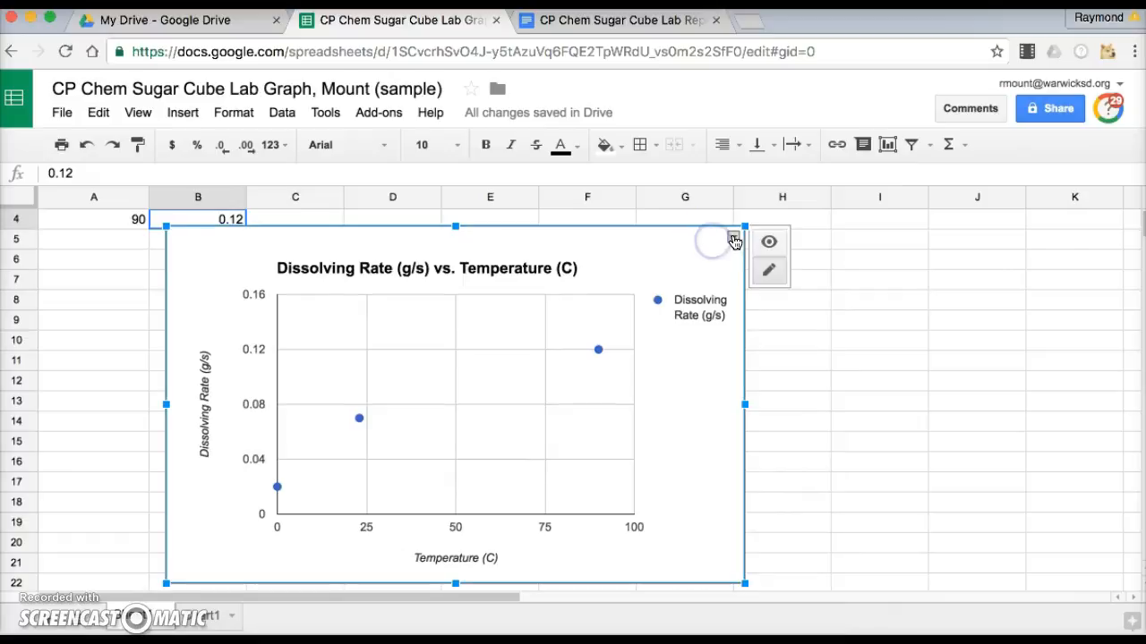
click(733, 240)
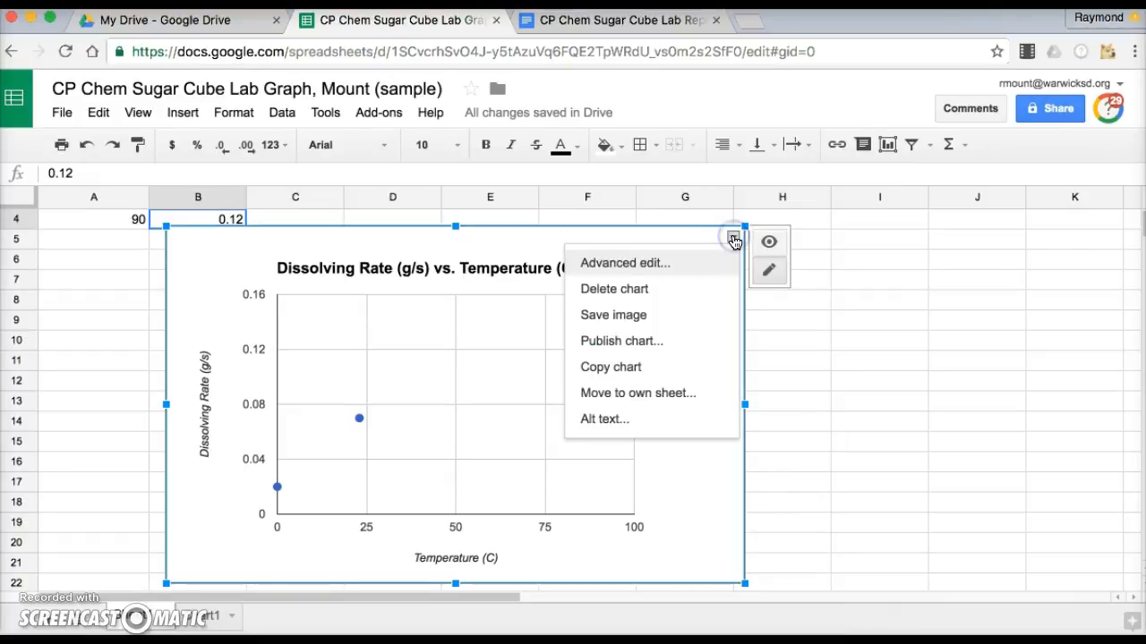
click(656, 393)
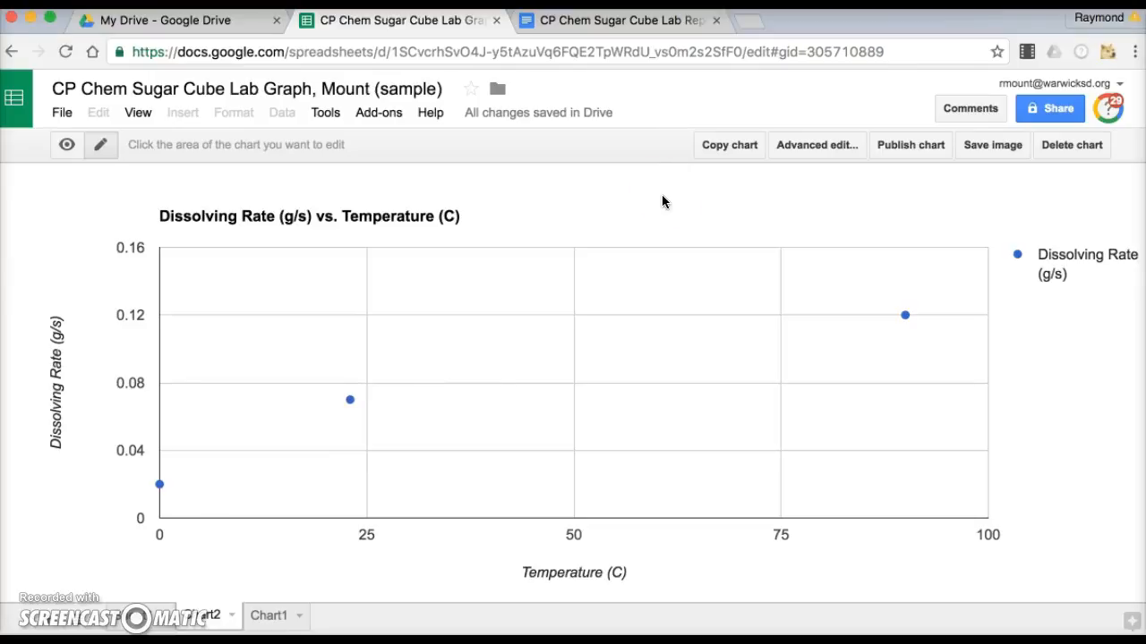
- In the Sugar Cube Lab Report document, import the first chart from the Sugar Cube Lab Graph spreadsheet below "Data:", keeping it linked to the spreadsheet
click(613, 23)
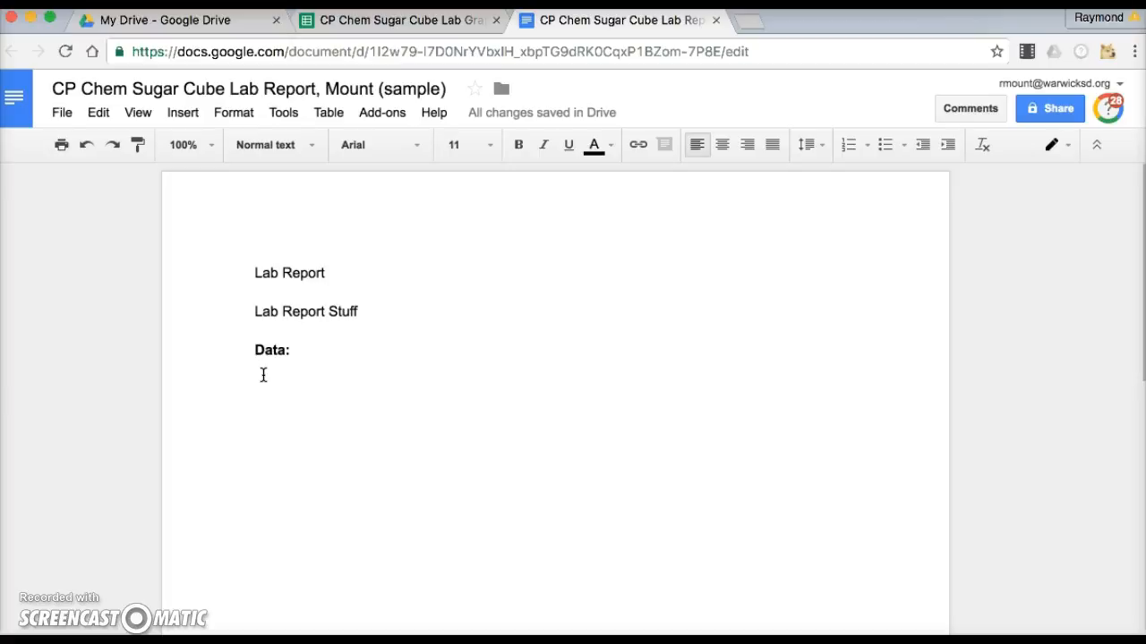
click(337, 274)
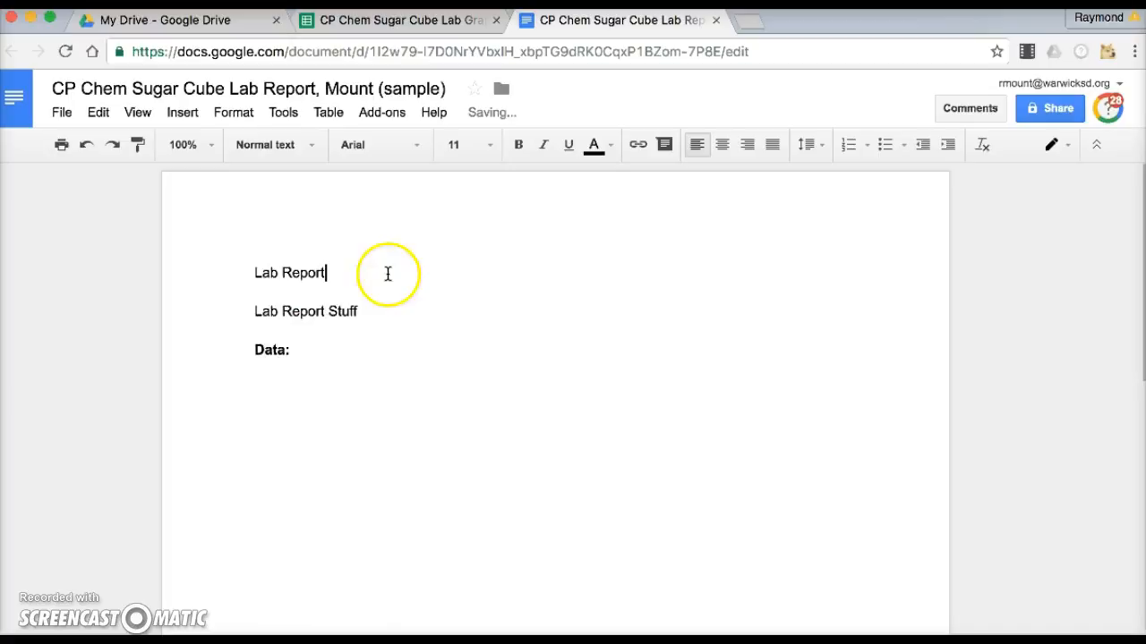
click(279, 389)
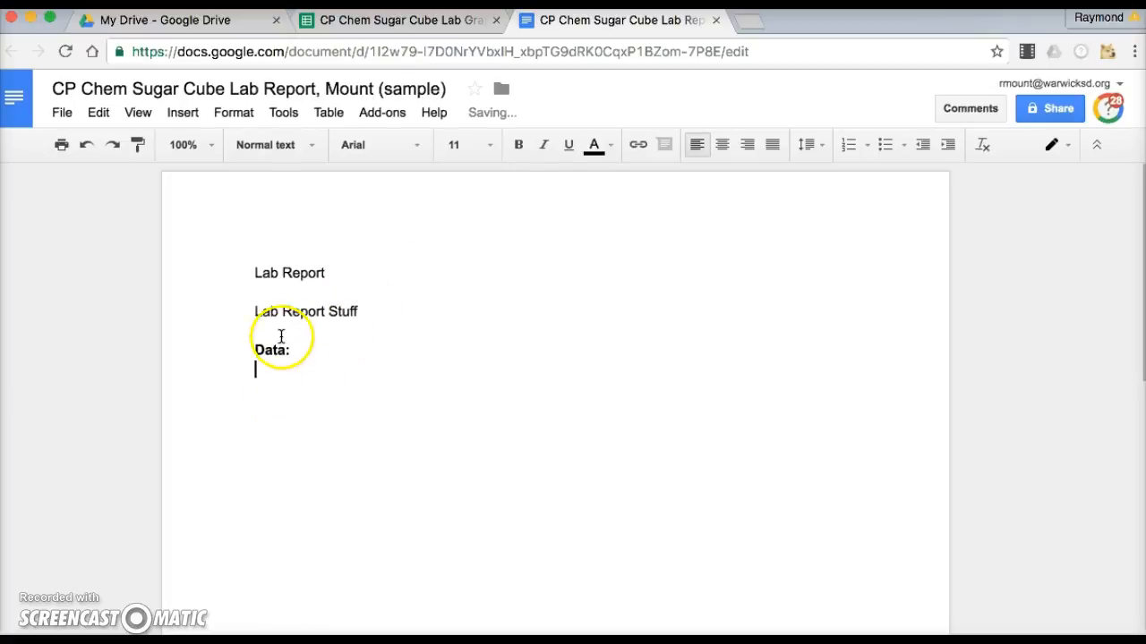
click(180, 116)
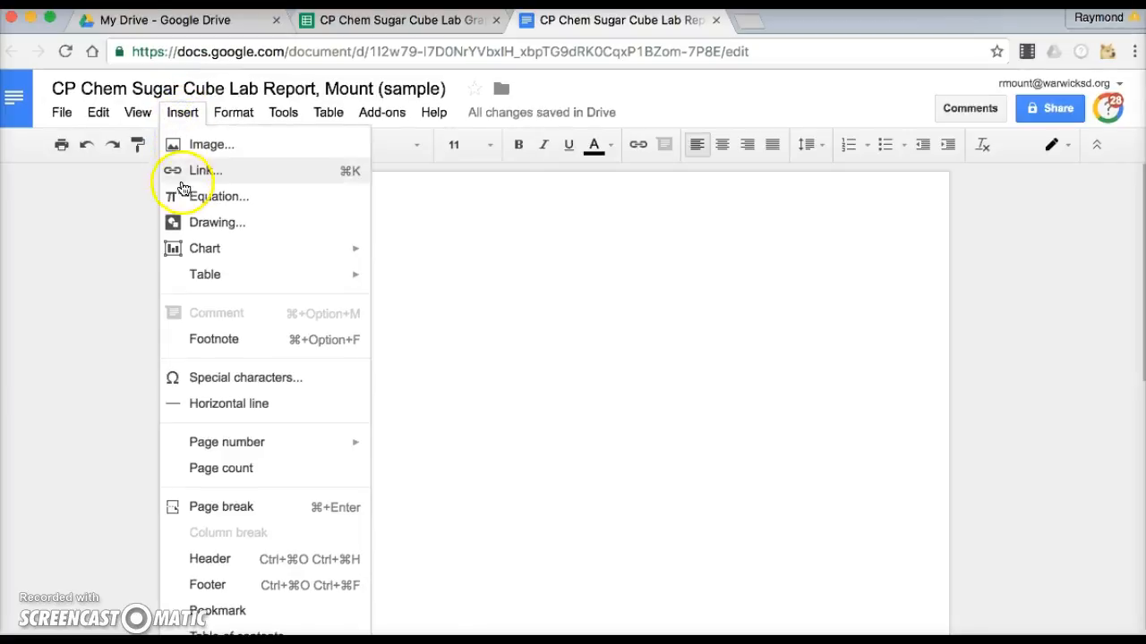
mouse_move(205, 245)
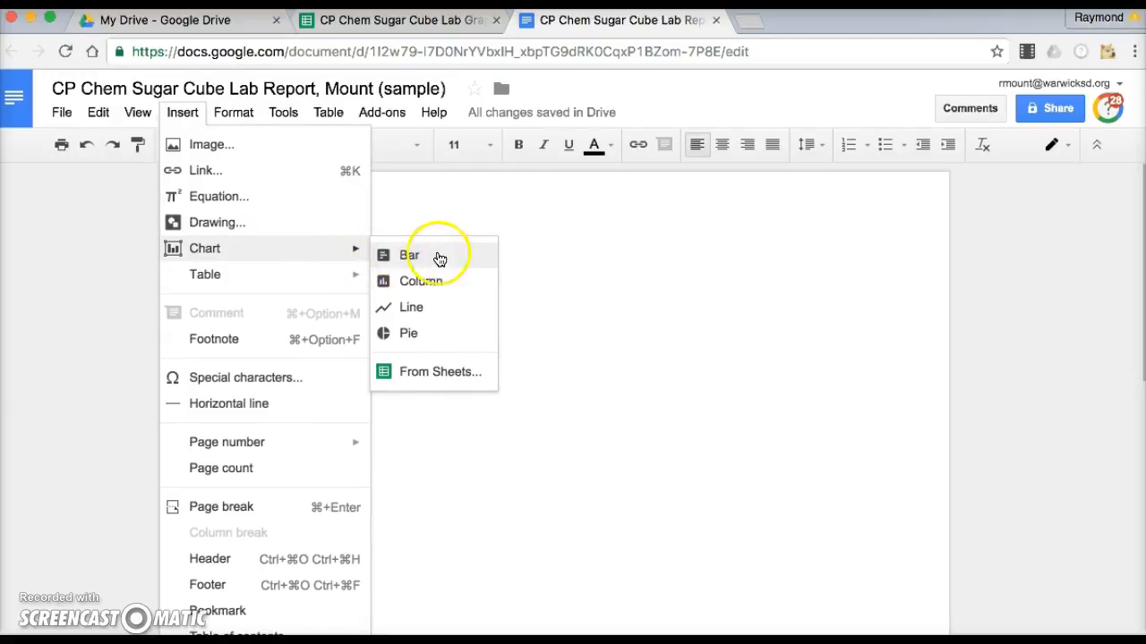
click(428, 380)
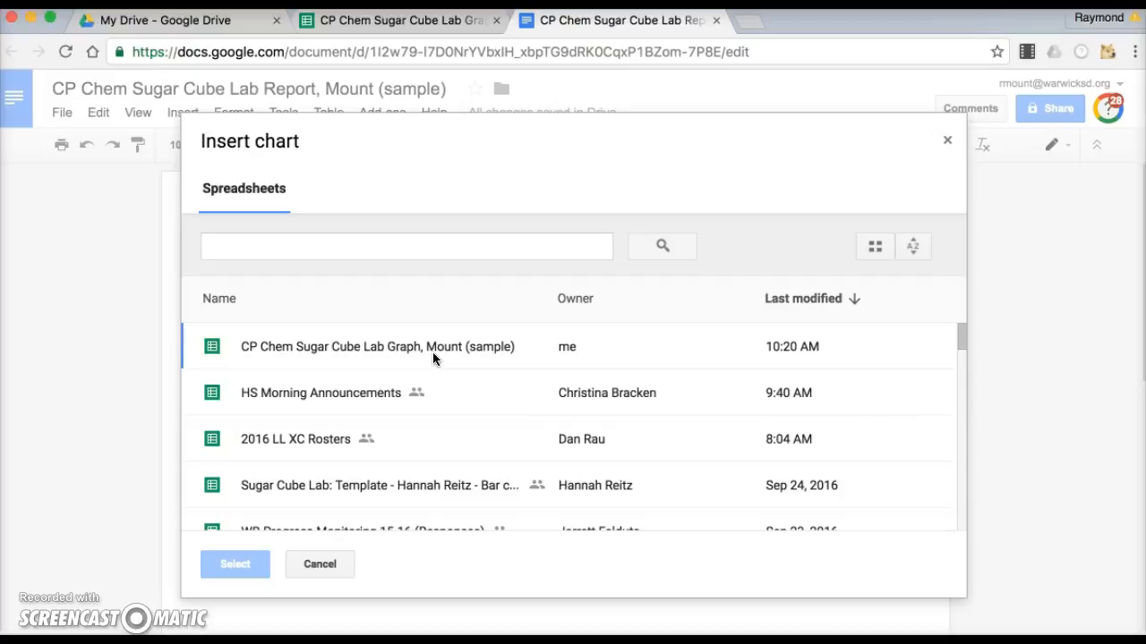
click(346, 340)
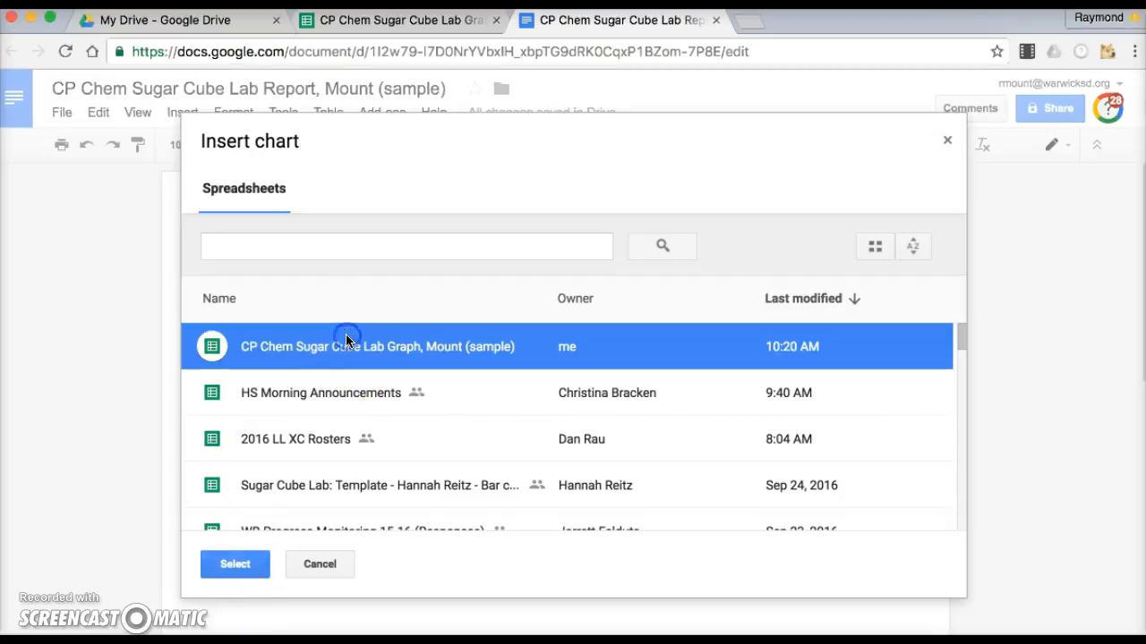
click(235, 566)
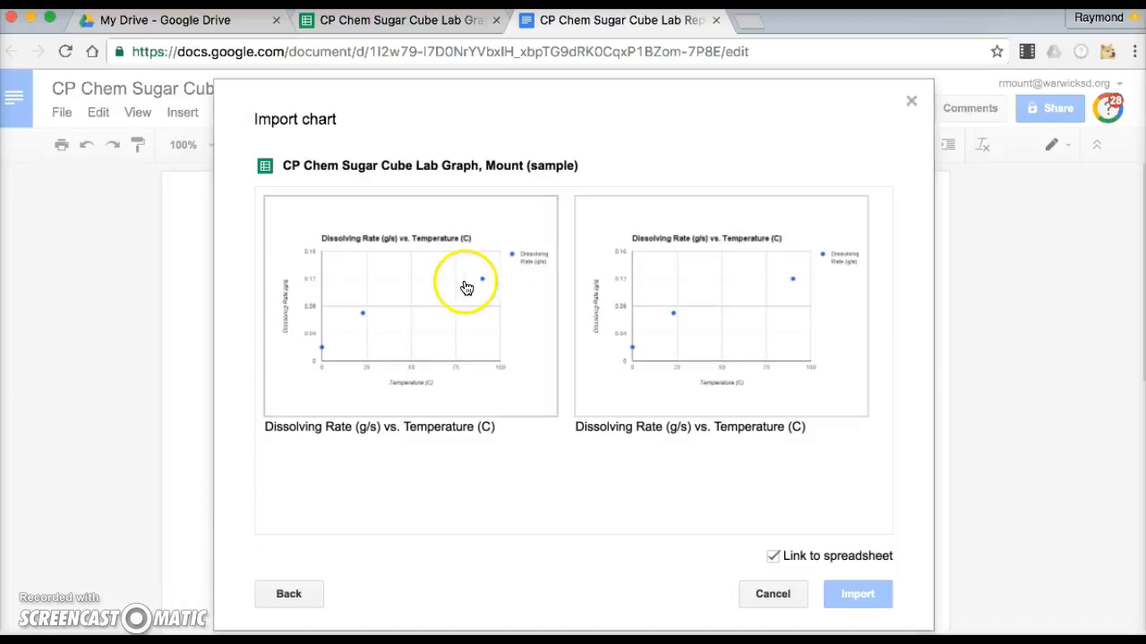
click(446, 311)
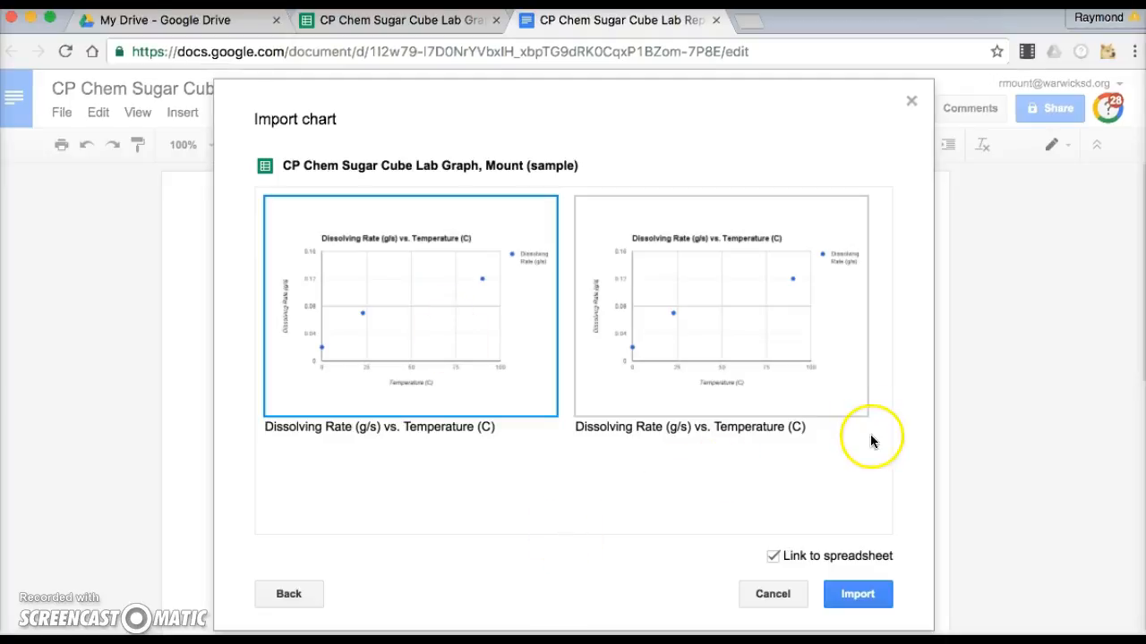
click(863, 599)
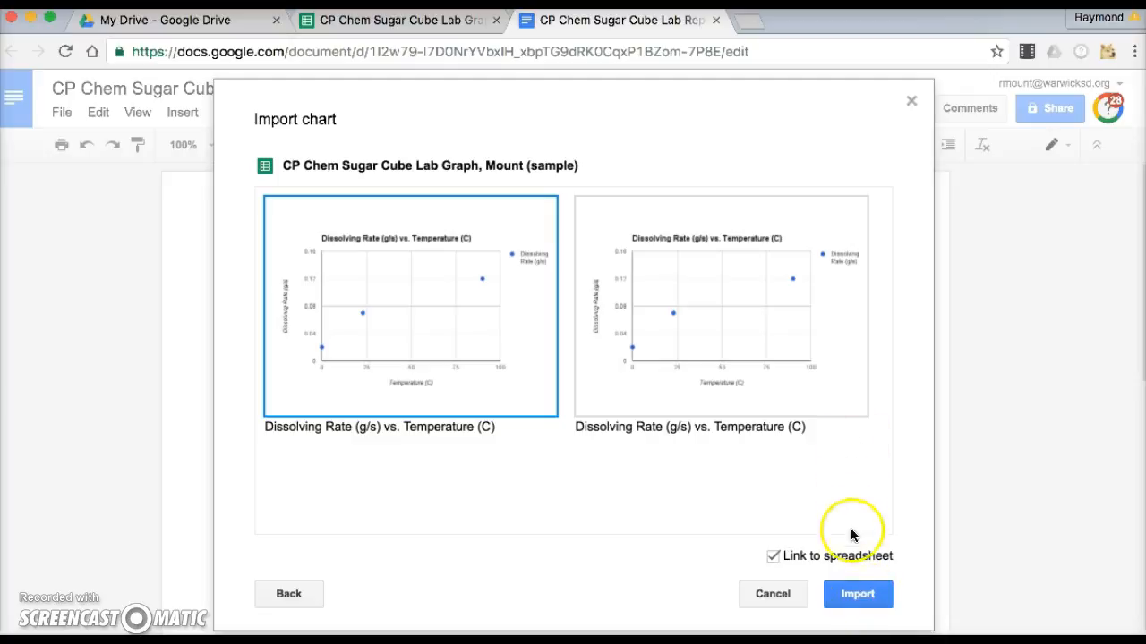
click(855, 595)
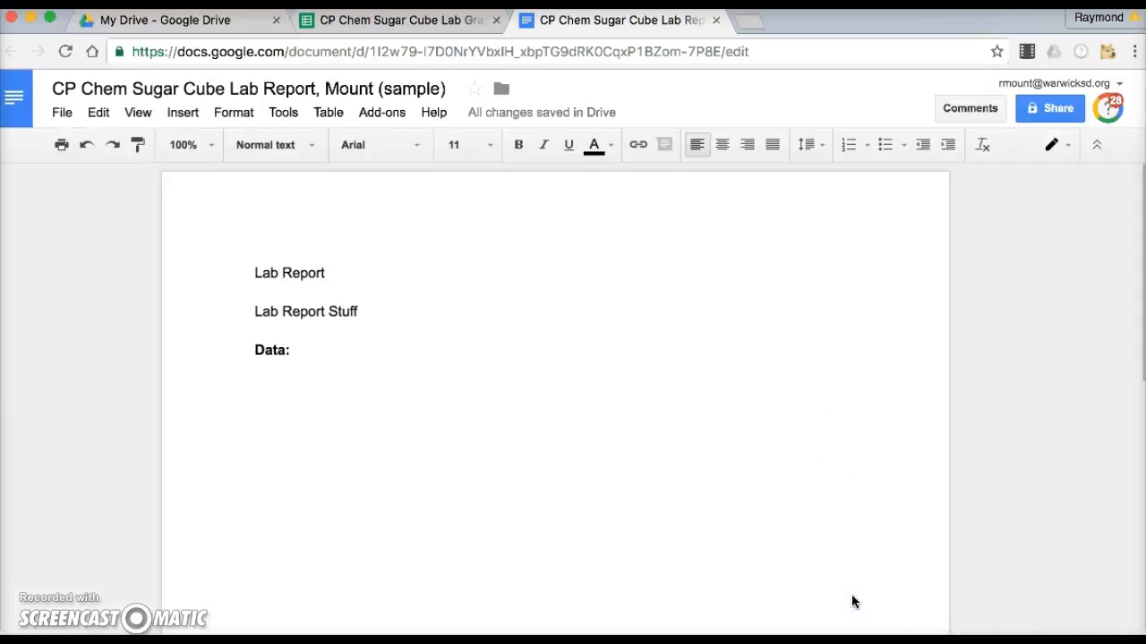
- Deselect the imported chart and add a new blank line below it in the lab report
click(681, 457)
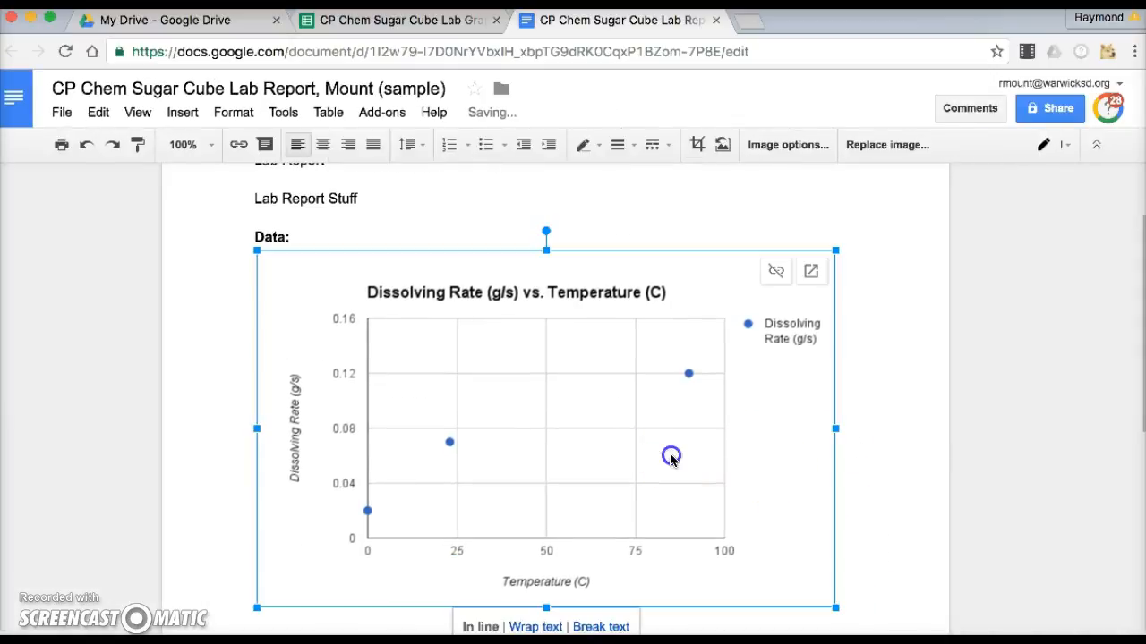
scroll(783, 460, down, 2)
scroll(783, 463, up, 2)
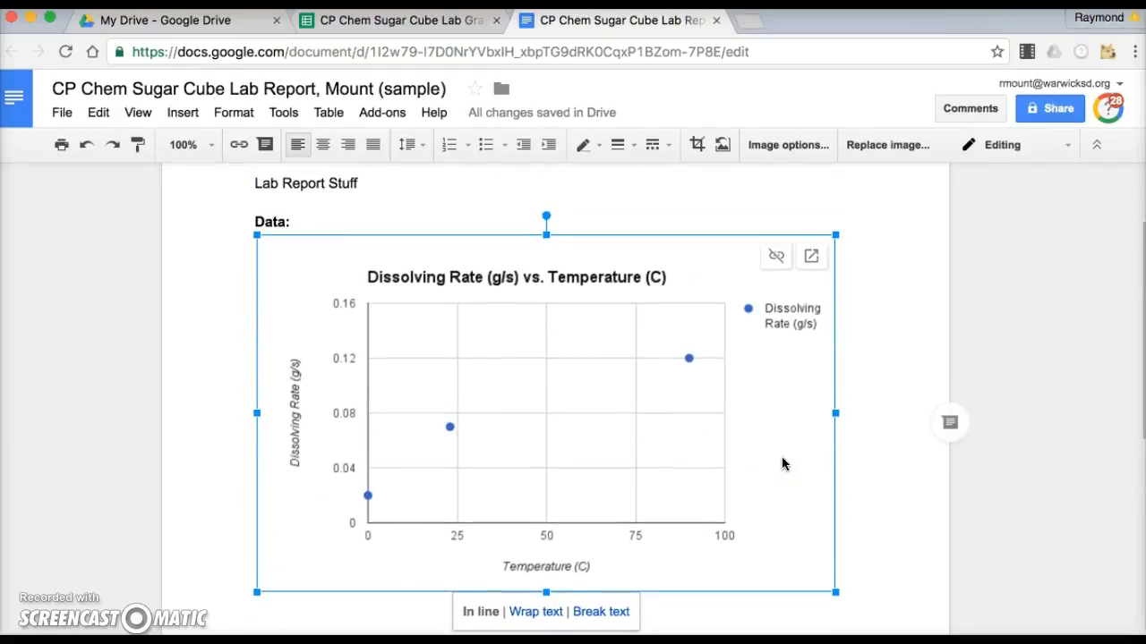
click(857, 485)
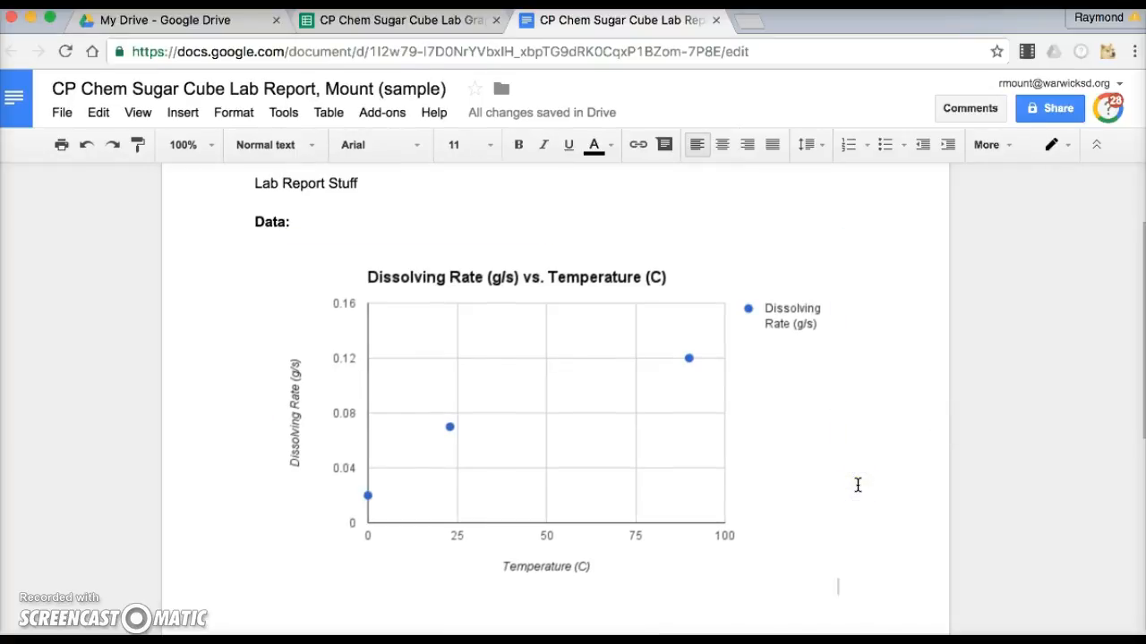
click(885, 553)
key(Return)
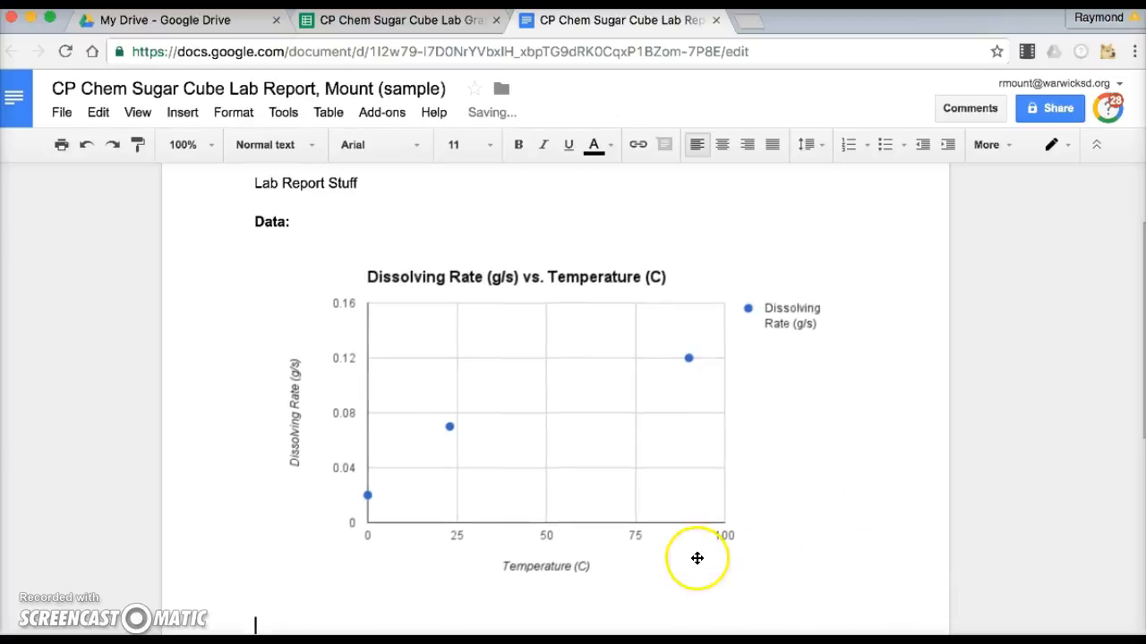
- Enter some random placeholder text on the line below the chart and delete it again
scroll(697, 559, down, 3)
text(;aorjhiygla)
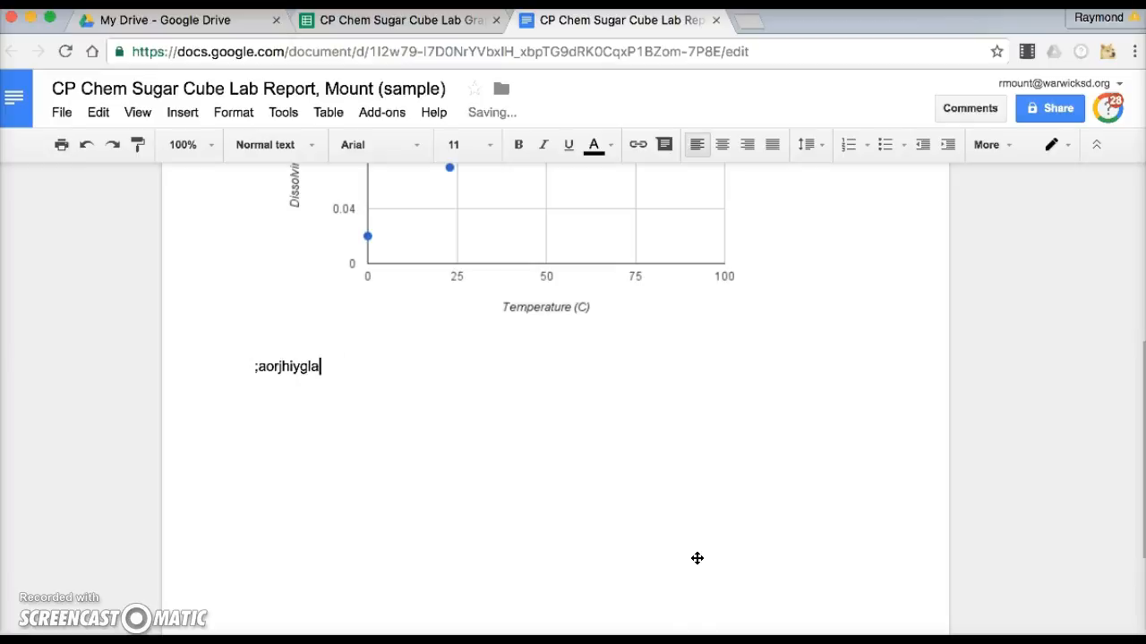
text(krjegh;sekfjahvaq;roghu)
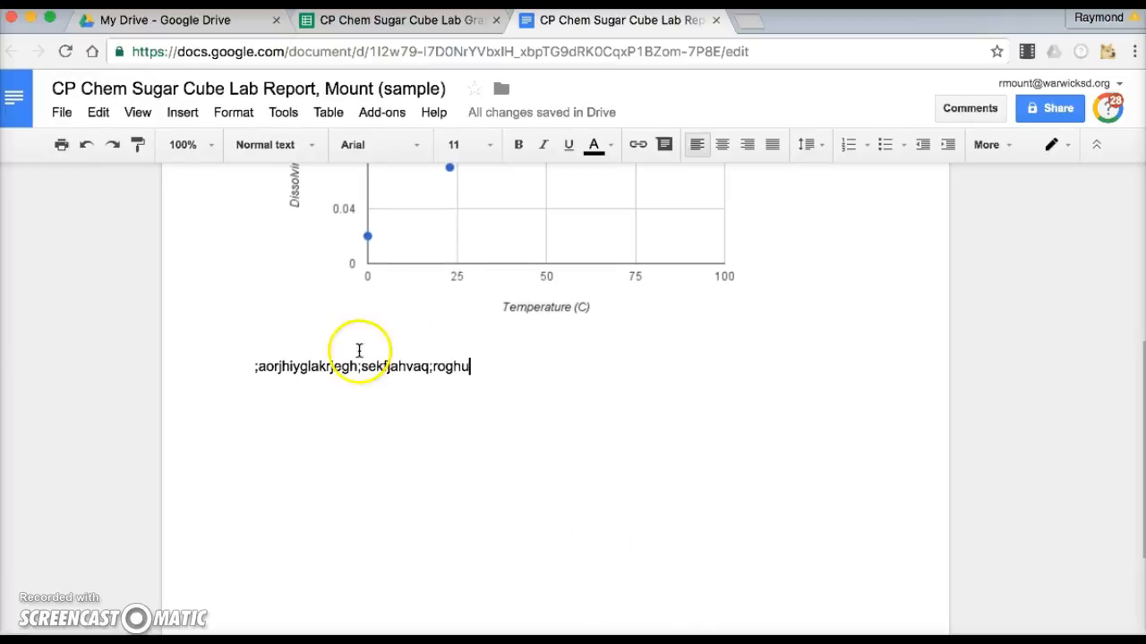
double_click(349, 366)
triple_click(352, 366)
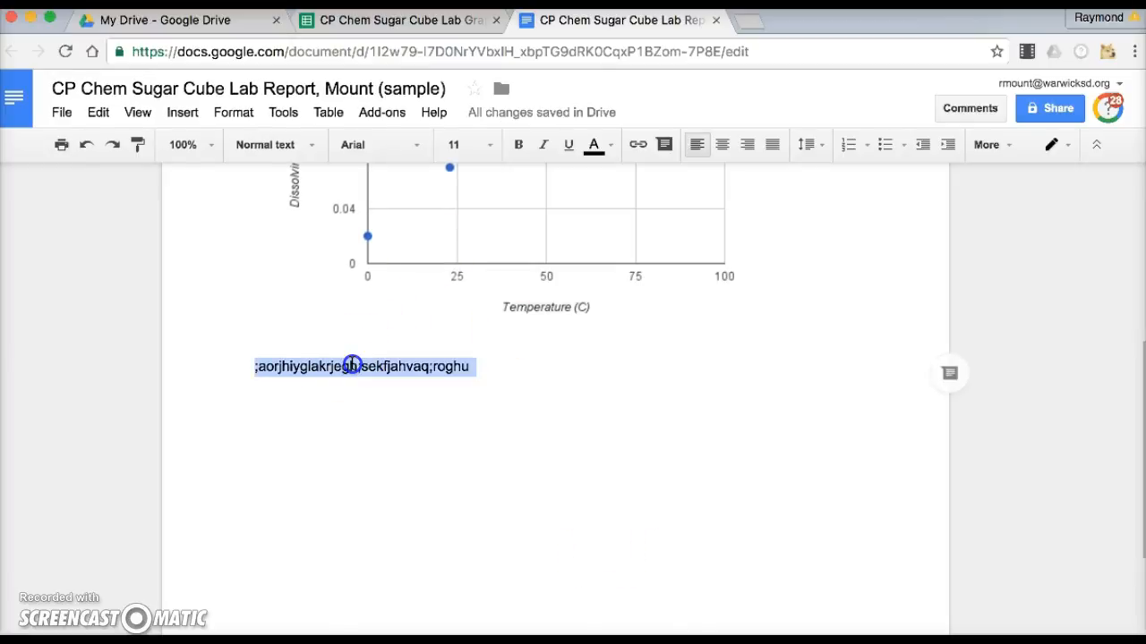
key(BackSpace)
scroll(433, 367, up, 5)
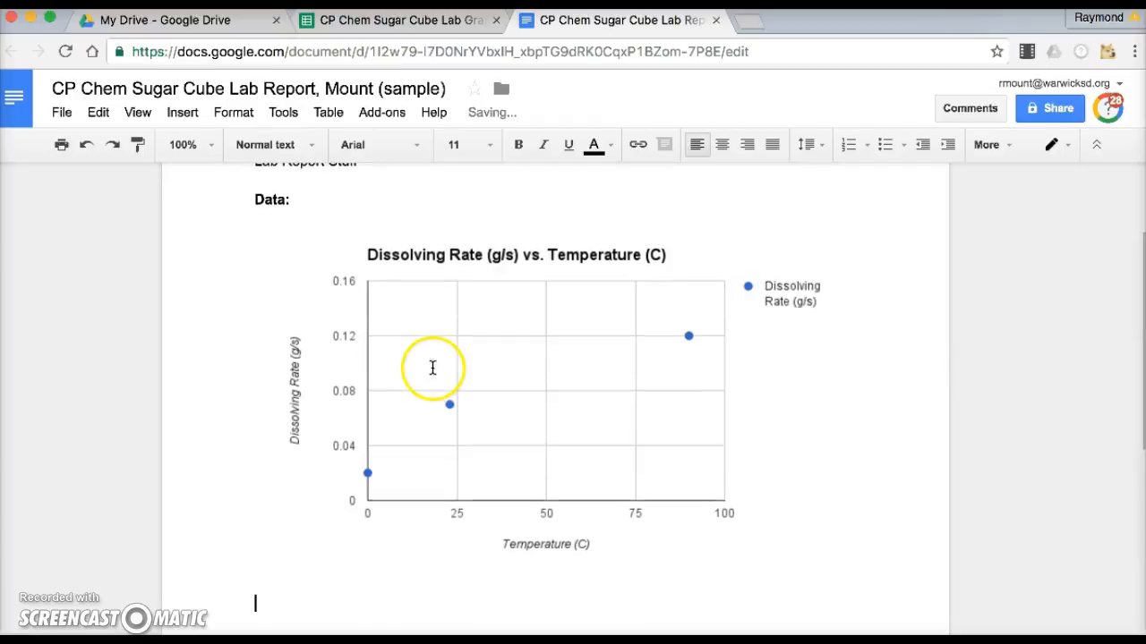